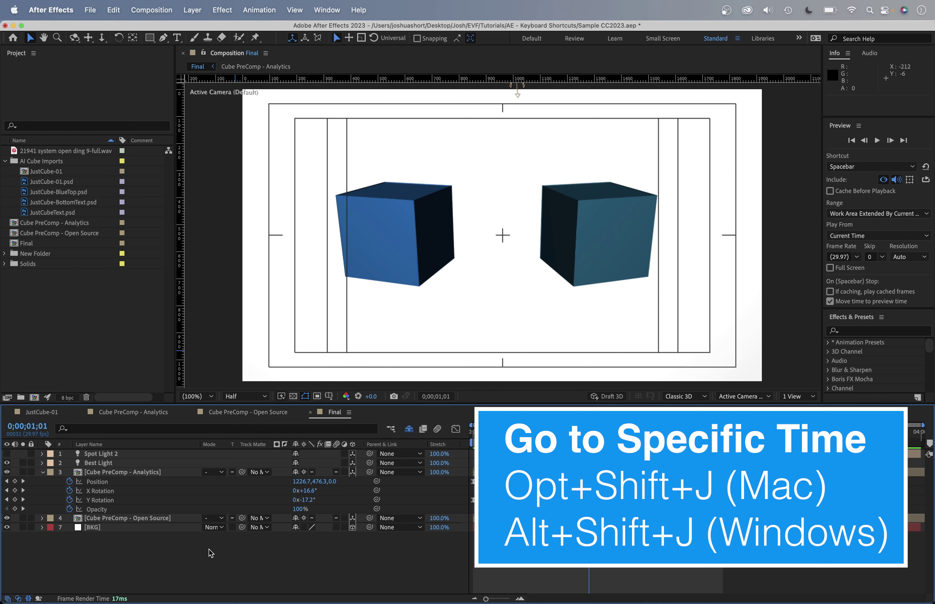
Step: Jump the Final comp's current time to exactly 0;00;00;10 using Go To Time (Alt+Shift+J)
key(alt+shift+j)
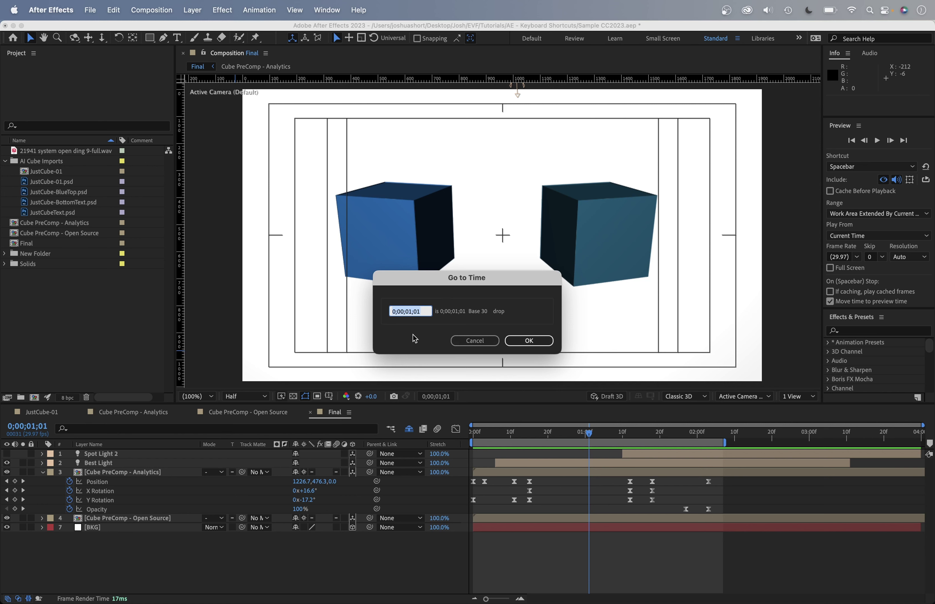
text(10)
key(Return)
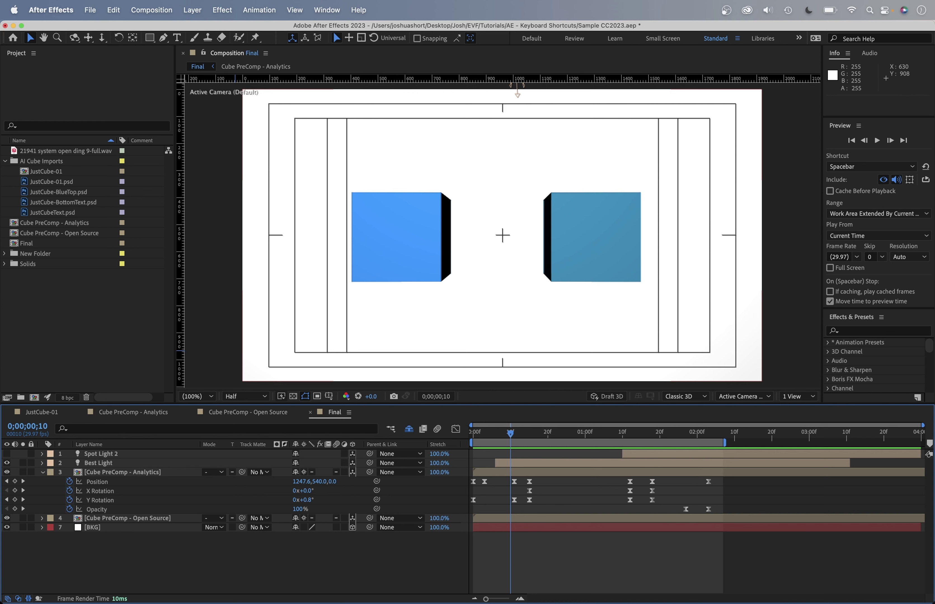
Step: Jump the current time to exactly 0;00;02;00 by entering 200
key(alt+shift+j)
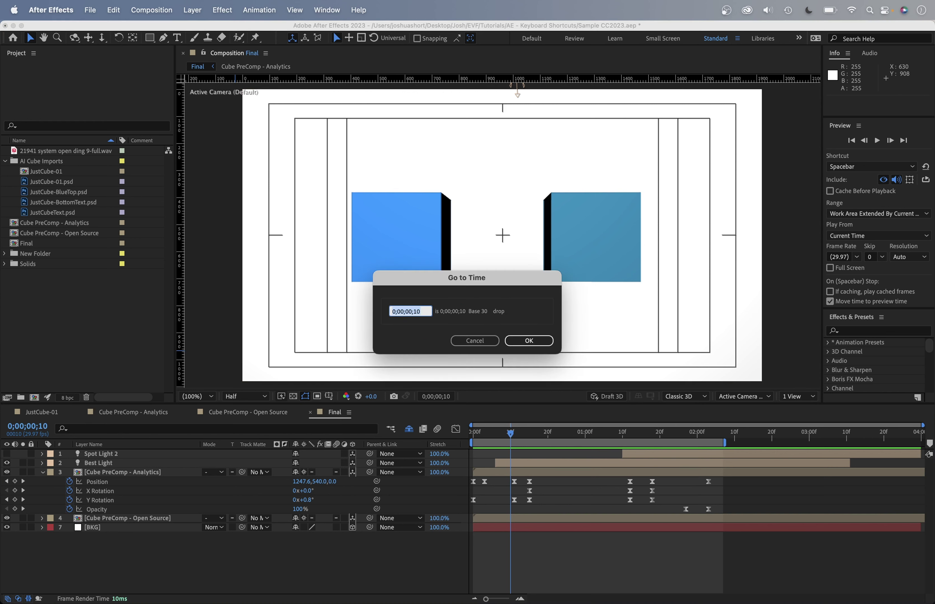
text(200)
key(Return)
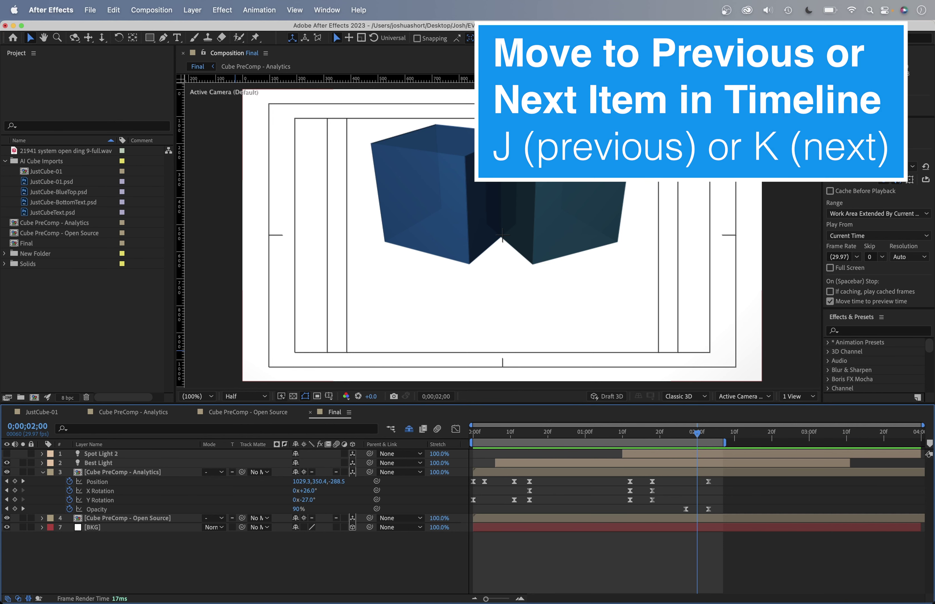
Step: Step back and forth through the cube keyframes with J and K, passing the 0;00;01;18 keyframe
key(j)
key(j)
key(j)
key(j)
key(j)
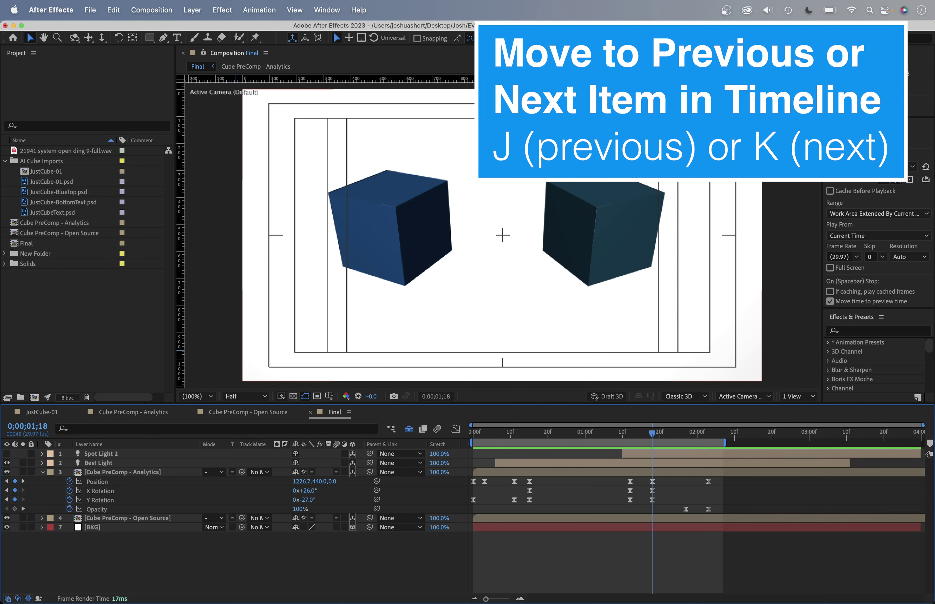
key(k)
key(k)
key(k)
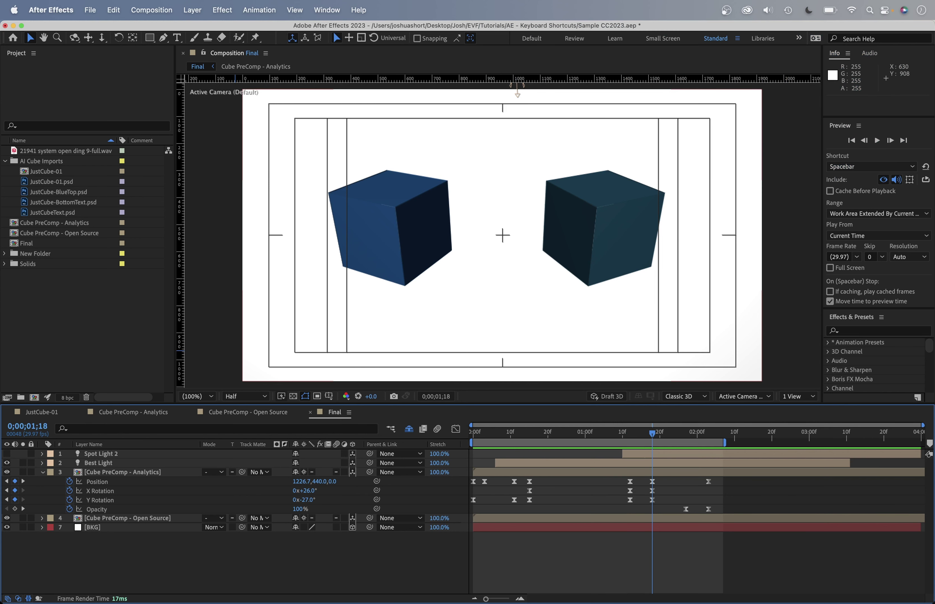
key(k)
key(k)
key(j)
key(j)
key(j)
key(j)
key(j)
key(k)
key(k)
key(k)
key(k)
key(k)
key(j)
key(j)
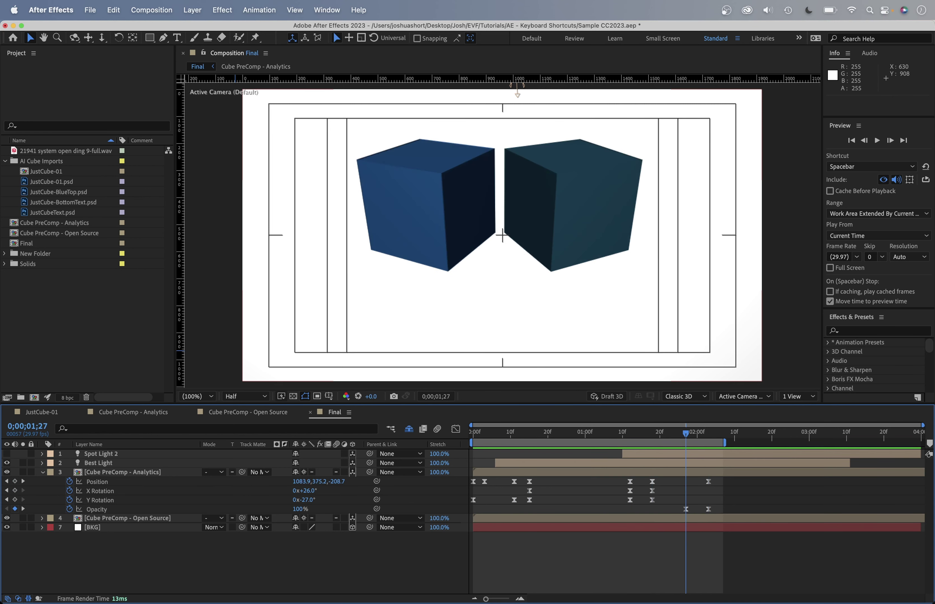
key(j)
key(j)
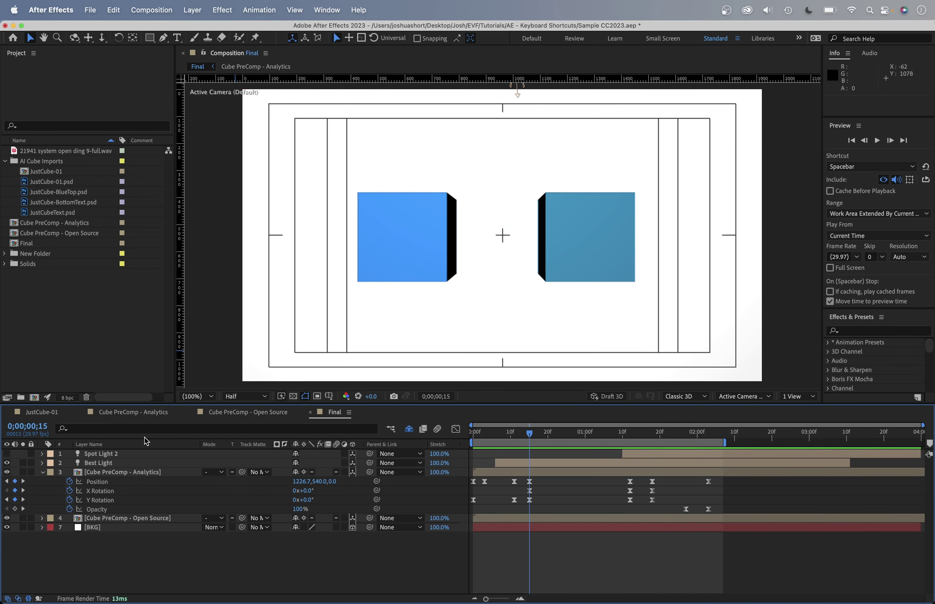
Step: Select the Best Light layer and jump to its in-point, then its out-point at 0;00;03;10
click(147, 464)
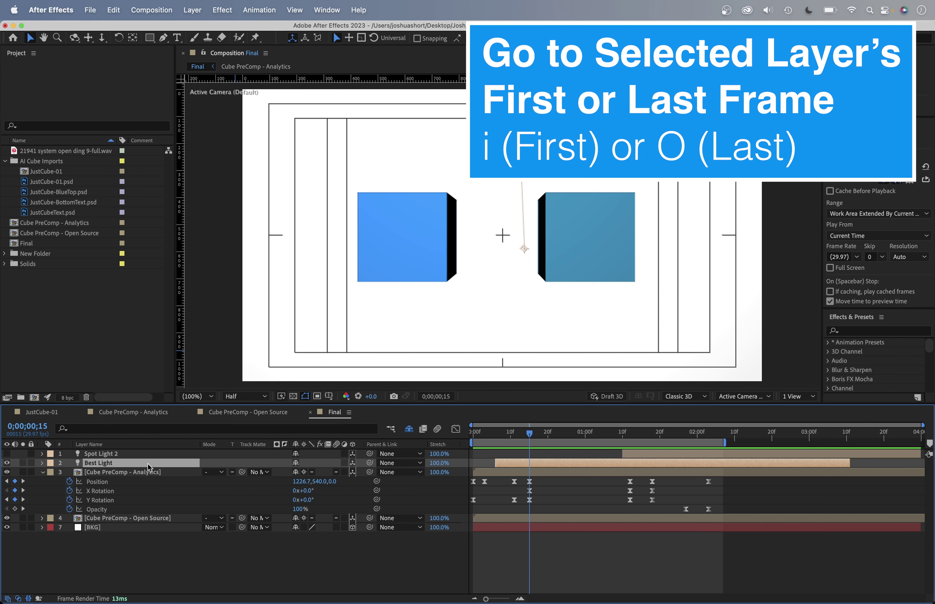
key(i)
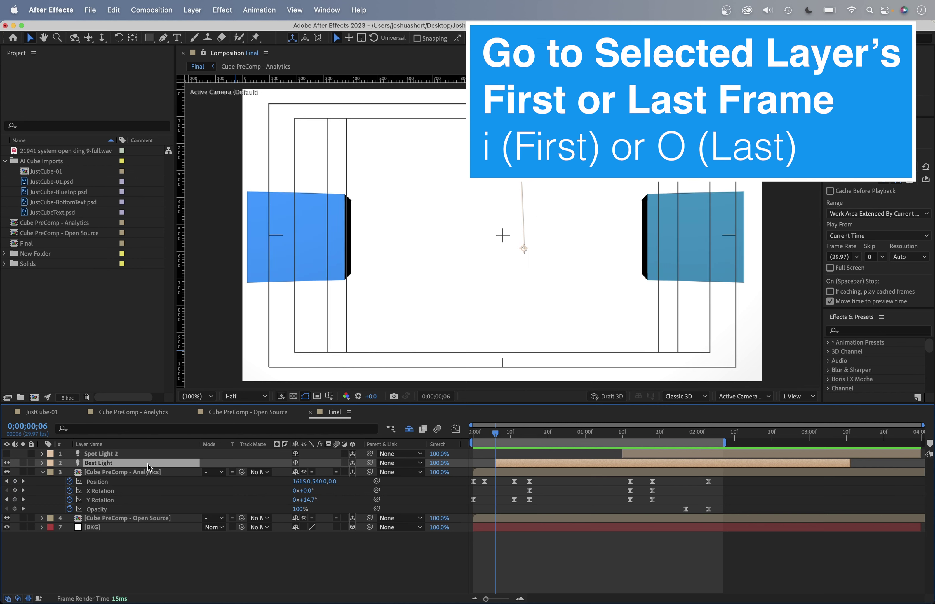
key(o)
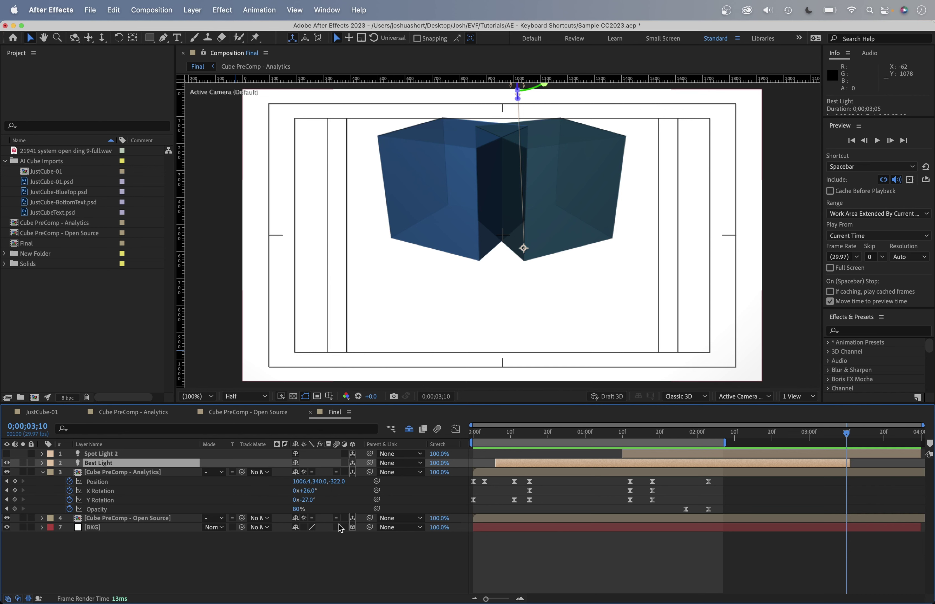
Step: From 0;00;00;16, toggle between work area start and end, finishing at 0;00;02;06
click(532, 433)
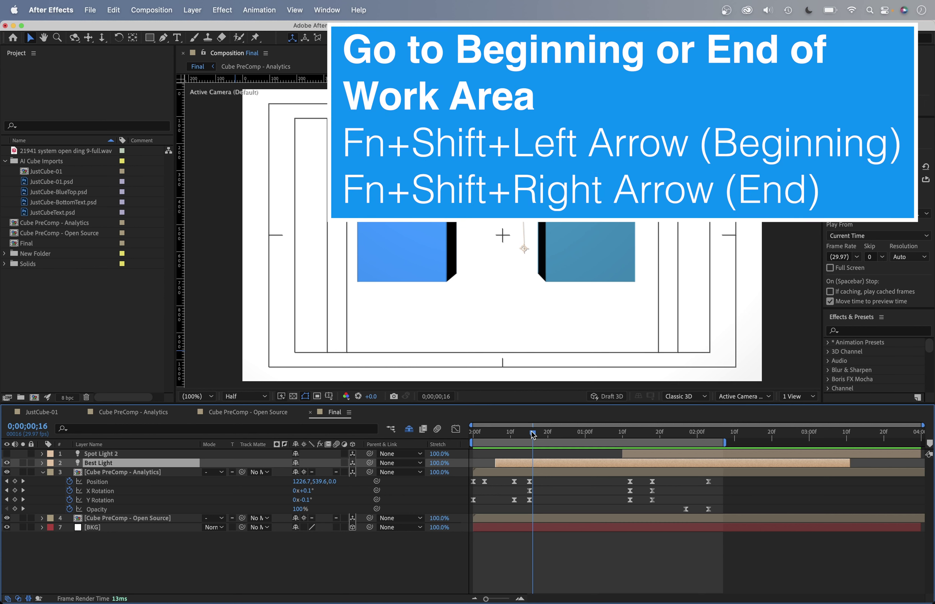
key(shift+Home)
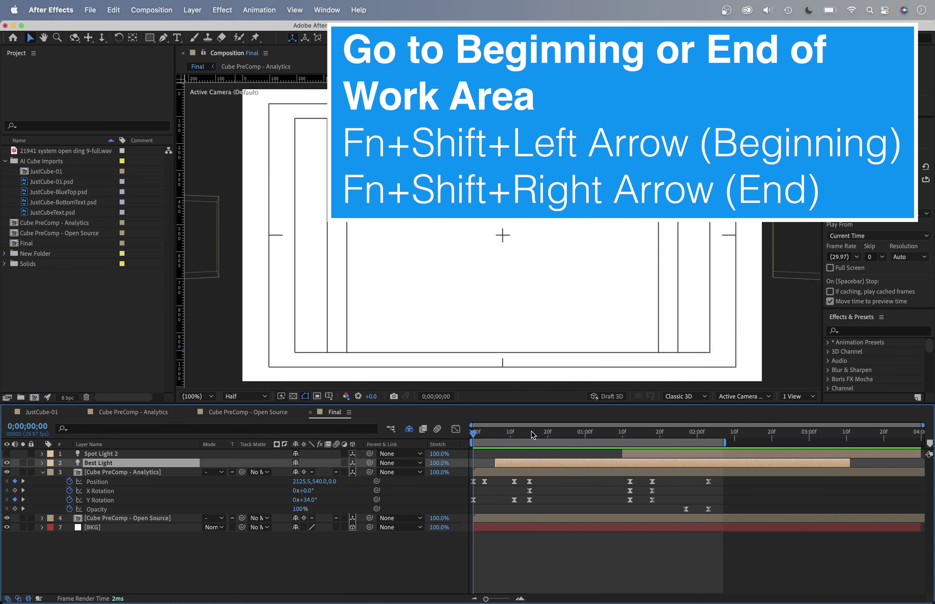
key(shift+End)
key(shift+Home)
key(shift+End)
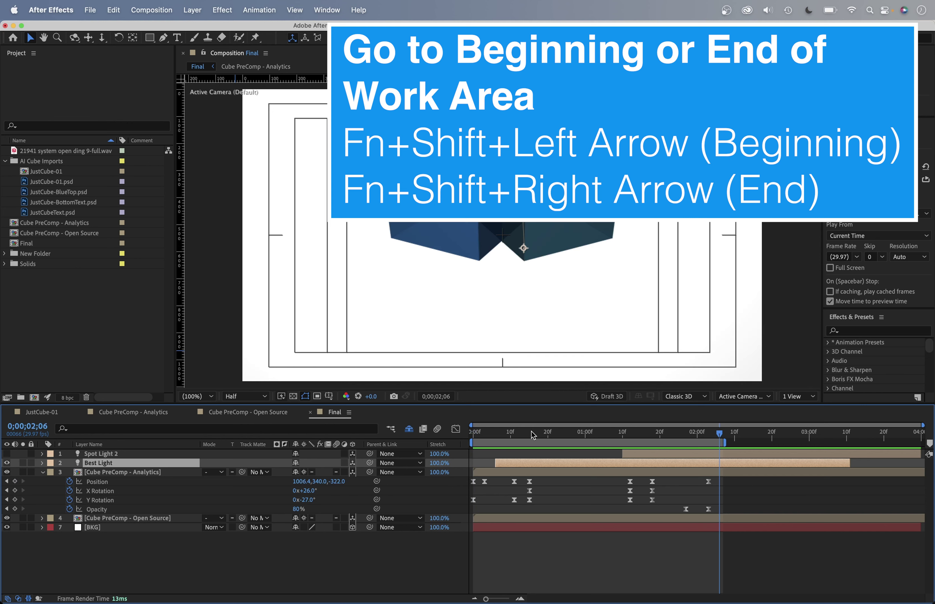
key(shift+Home)
key(shift+End)
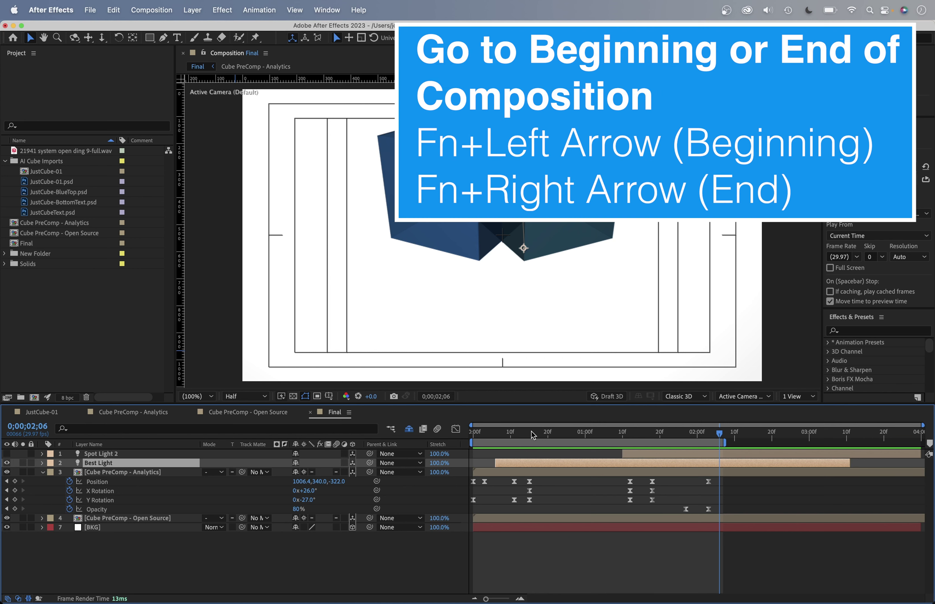
Step: Alternate between the comp end (0;00;03;29) and start with End and Home, finishing at 0;00;00;00
key(End)
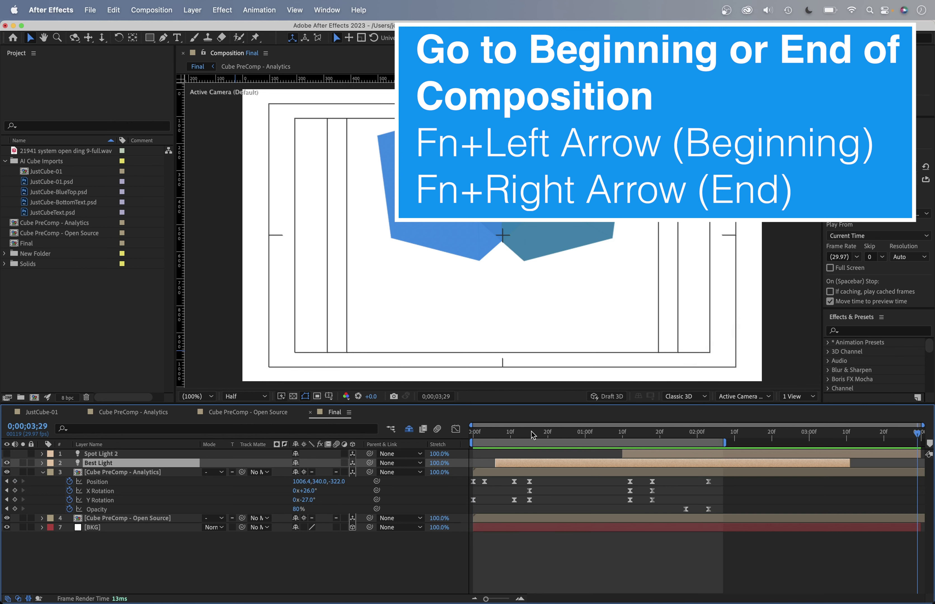
key(Home)
key(End)
key(Home)
key(End)
key(Home)
key(End)
key(Home)
key(End)
key(Home)
key(End)
key(Home)
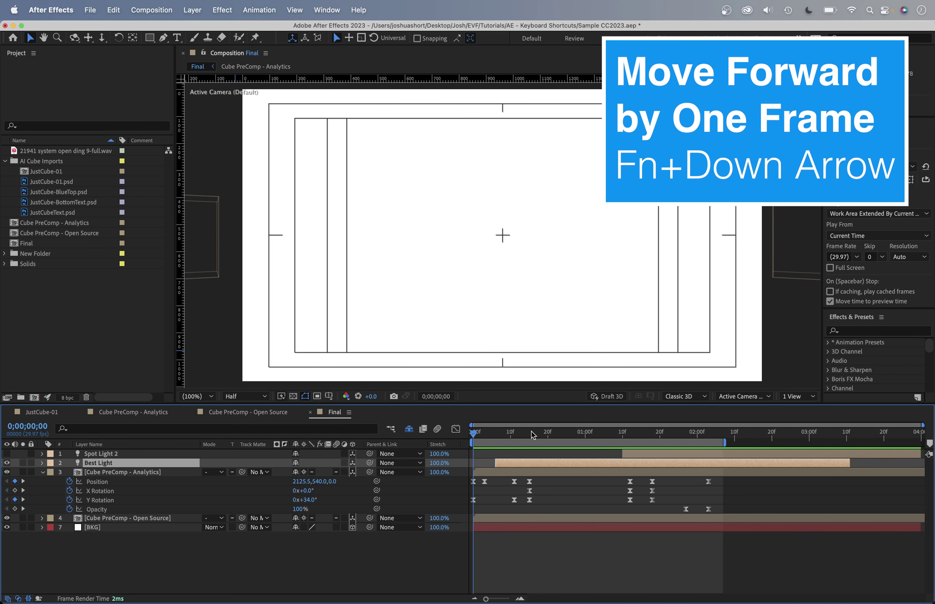
Step: Advance the time one frame at a time from the start to 0;00;00;19
key(Page_Down)
key(Page_Down)
key(Page_Down)
key(Page_Down)
key(Page_Down)
key(Page_Down)
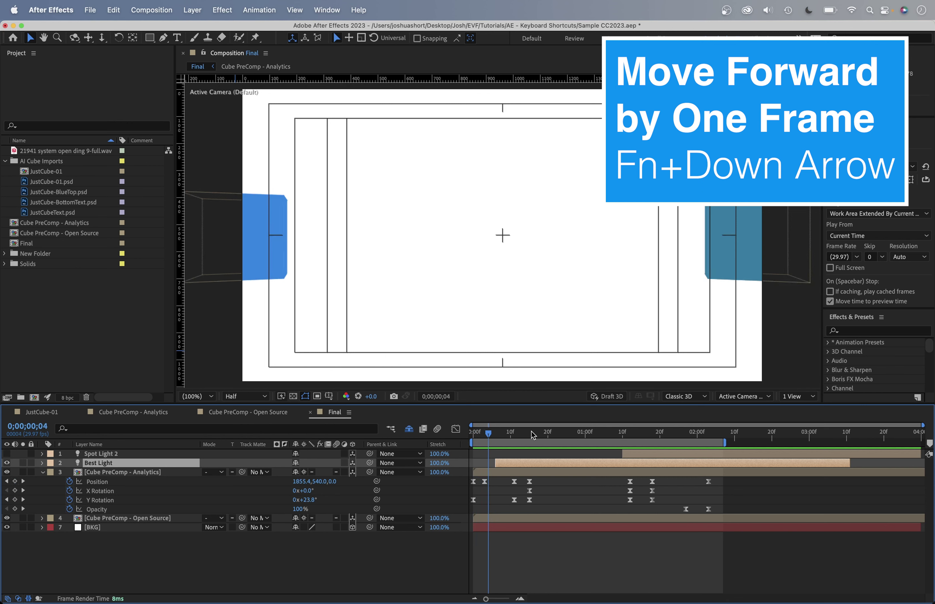
key(Page_Down)
key(Page_Down)
key(Page_Down)
key(Page_Down)
key(Page_Down)
key(Page_Down)
key(Page_Down)
key(Page_Down)
key(Page_Down)
key(Page_Down)
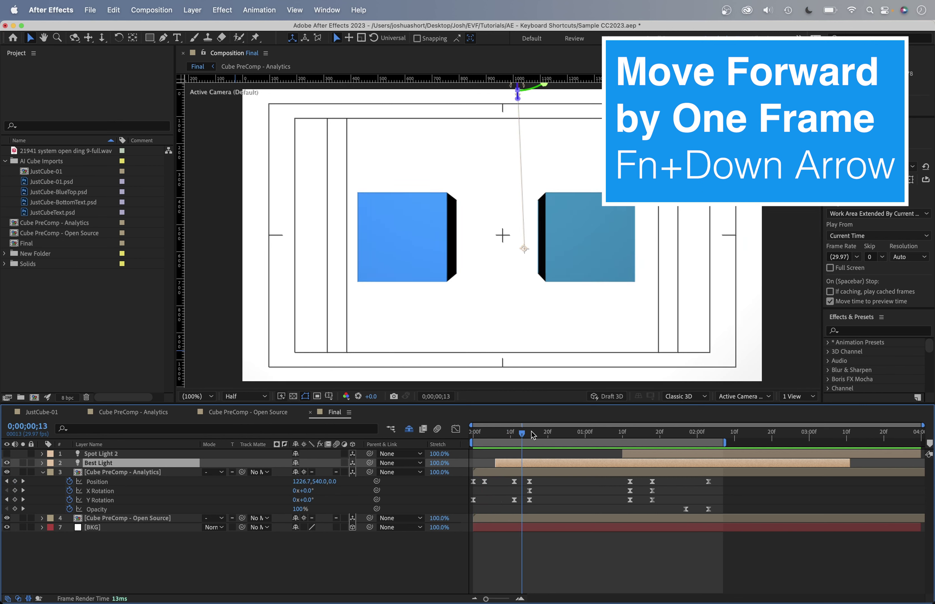
key(Page_Down)
key(Page_Down)
key(Page_Down)
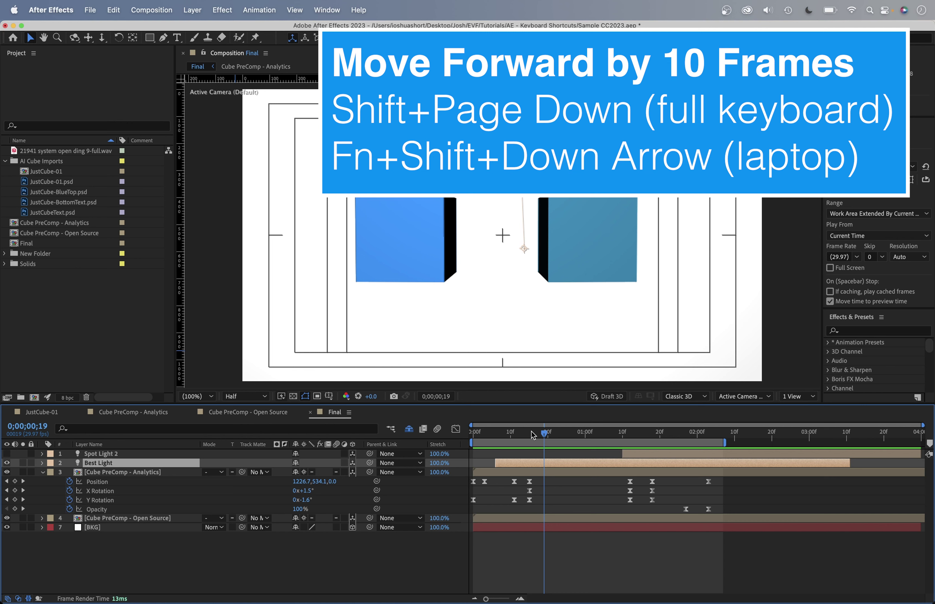
Step: Jump forward ten frames at a time three times, ending at 0;00;03;09
key(shift+Page_Down)
key(shift+Page_Down)
key(shift+Page_Down)
key(shift+Page_Down)
key(shift+Page_Down)
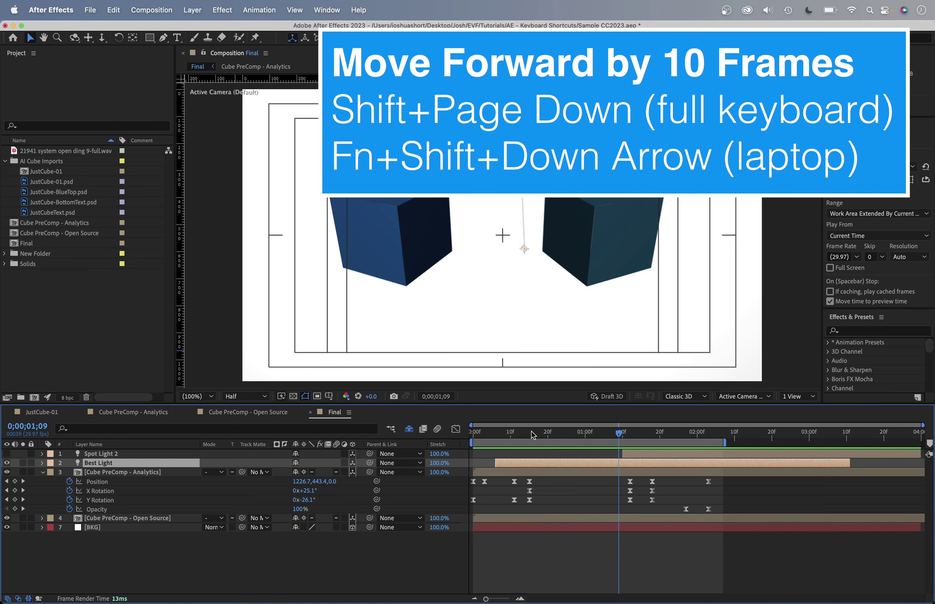
key(shift+Page_Down)
key(shift+Page_Down)
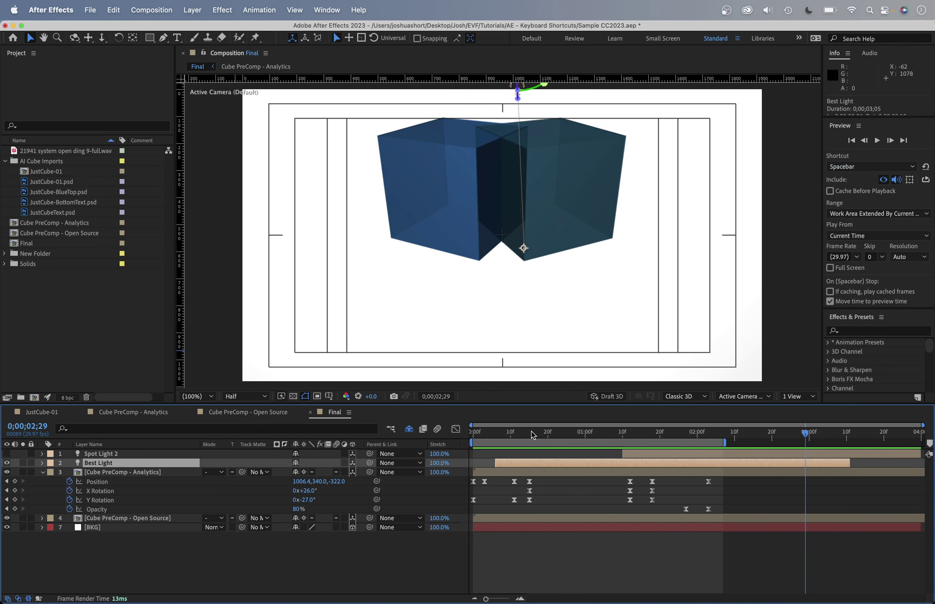
key(shift+Page_Down)
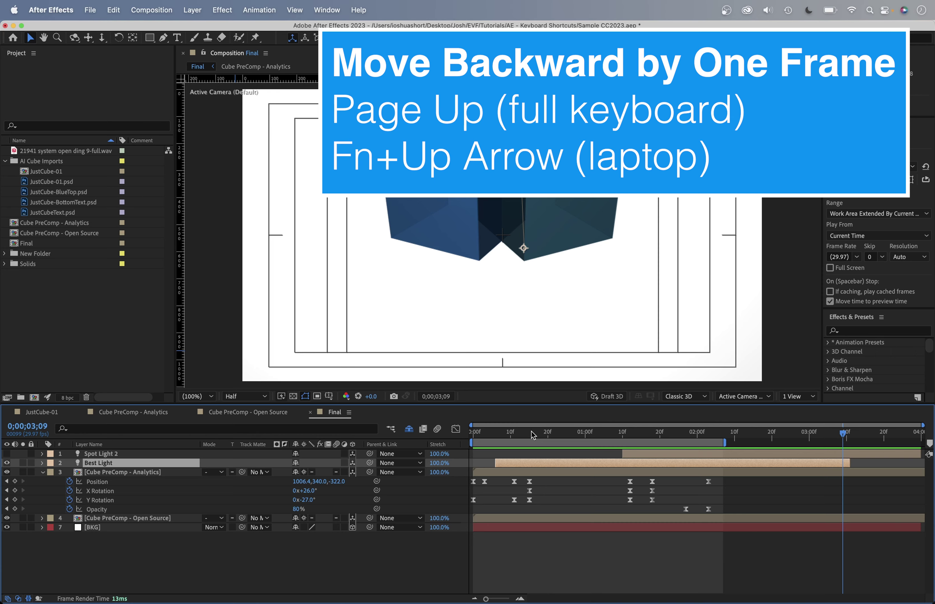
Step: Step back one frame, then ten frames twice, ending at 0;00;00;02
key(Page_Up)
key(Page_Up)
key(Page_Up)
key(Page_Up)
key(Page_Up)
key(Page_Up)
key(Page_Up)
key(Page_Up)
key(Page_Up)
key(Page_Up)
key(Page_Up)
key(Page_Up)
key(Page_Up)
key(Page_Up)
key(Page_Up)
key(Page_Up)
key(Page_Up)
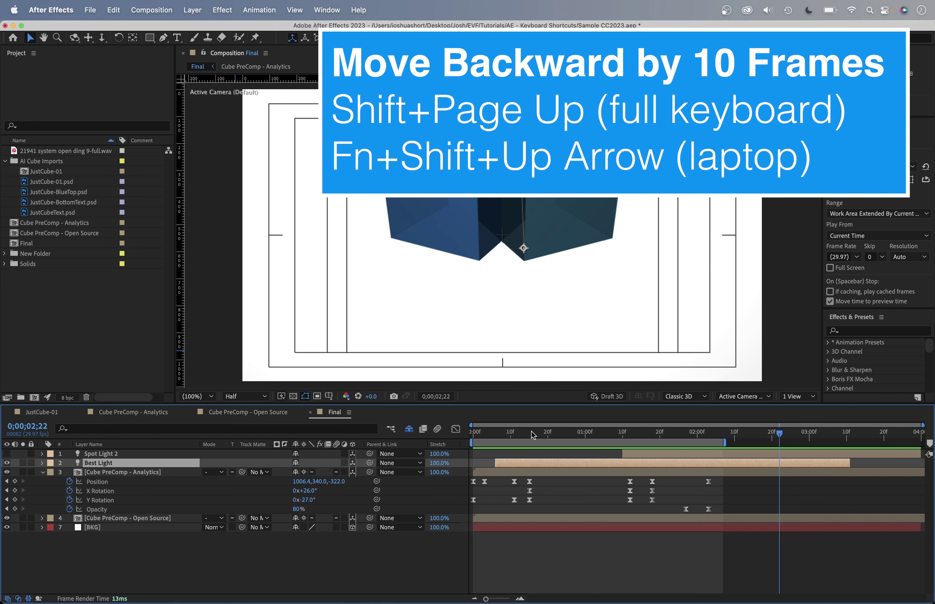
key(shift+Page_Up)
key(shift+Page_Up)
key(shift+Page_Up)
key(shift+Page_Up)
key(shift+Page_Up)
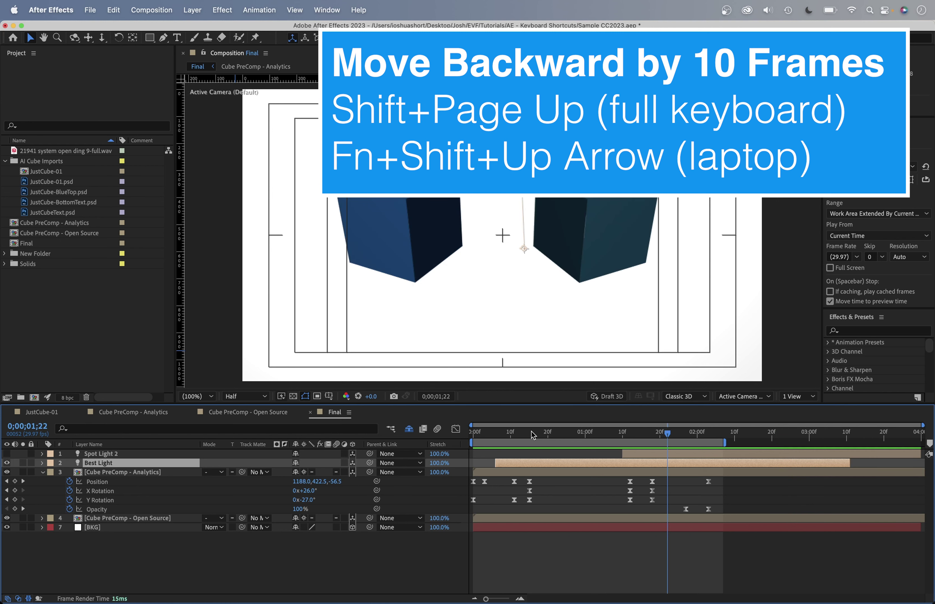
key(shift+Page_Up)
key(shift+Page_Up)
key(shift+Page_Up)
key(shift+Page_Up)
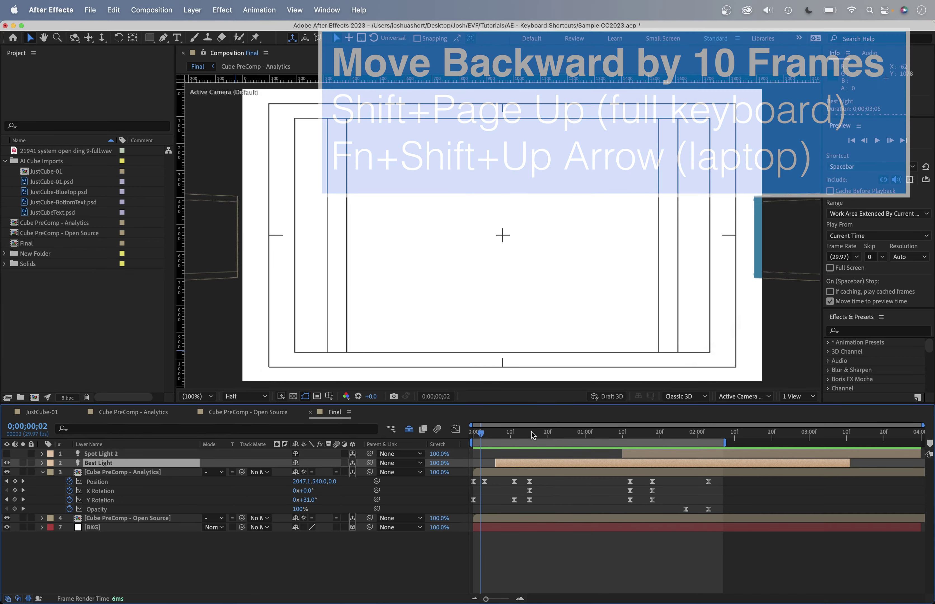